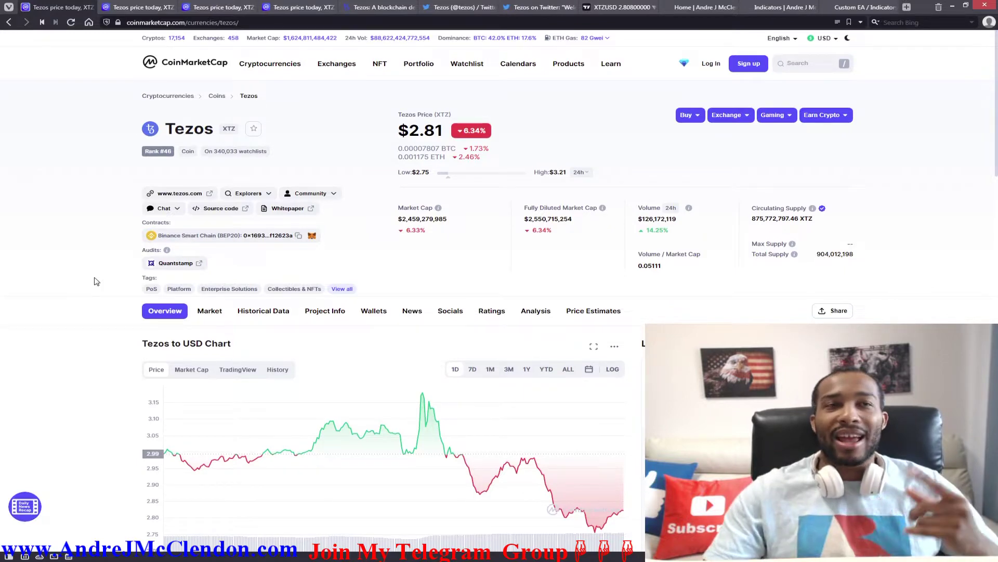
Scroll down through the Tezos overview page on CoinMarketCap
scroll(96, 281, "down", 5)
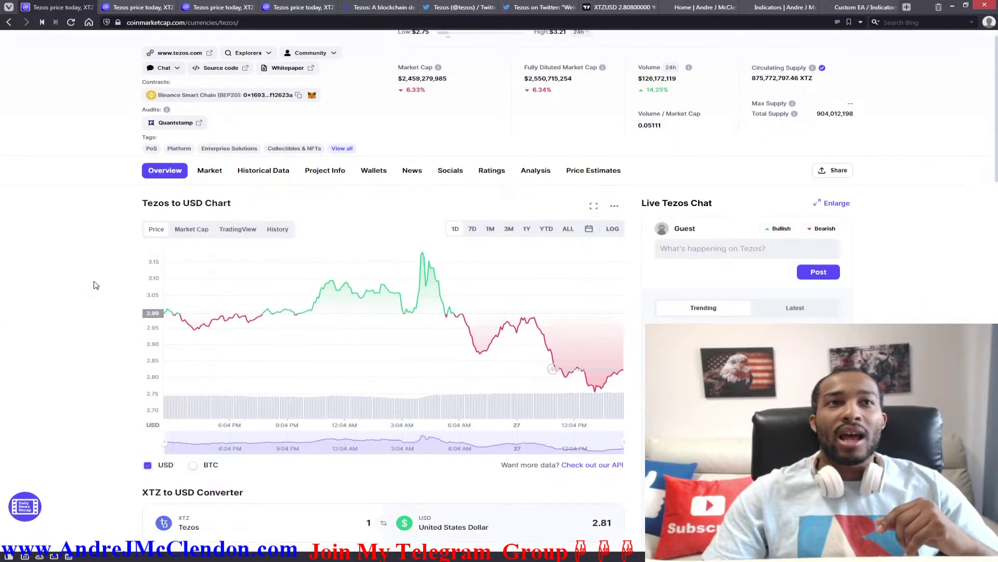
scroll(90, 281, "down", 2)
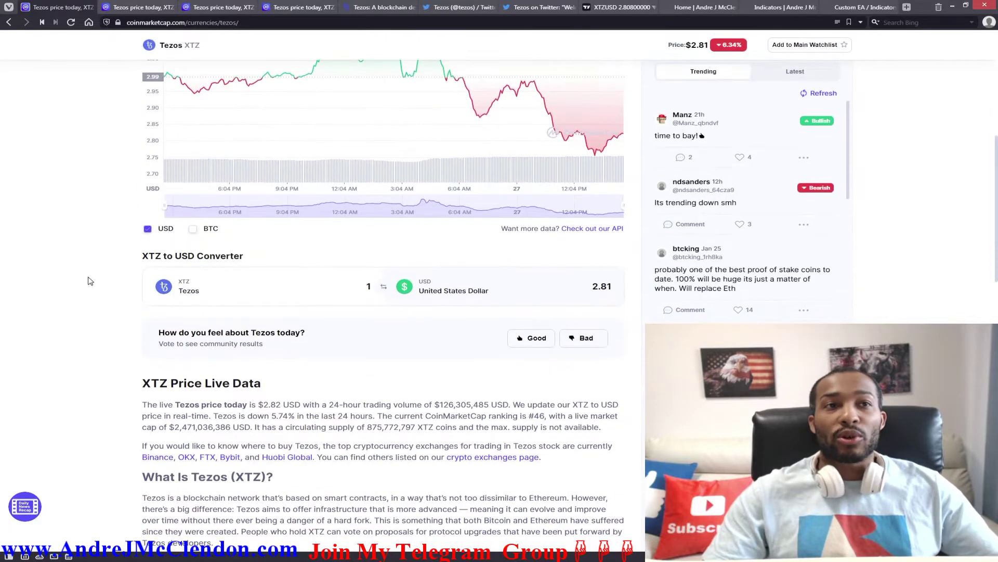
scroll(86, 265, "down", 2)
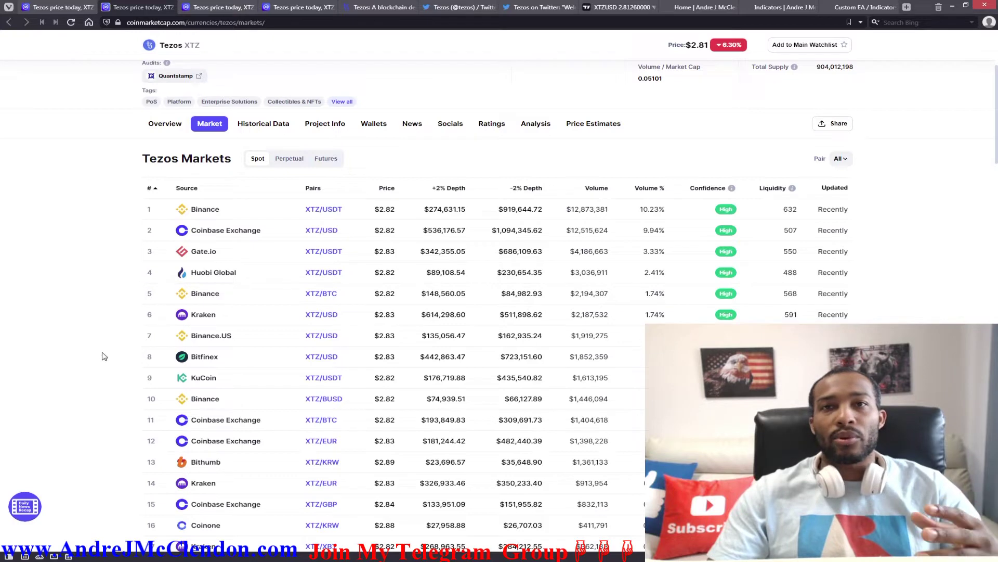
scroll(104, 354, "down", 3)
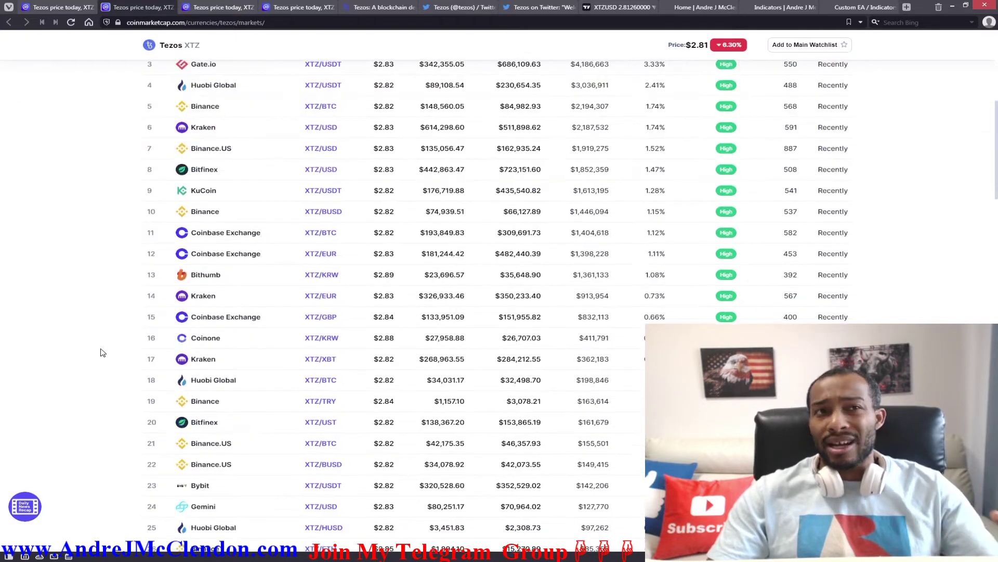
scroll(103, 352, "down", 3)
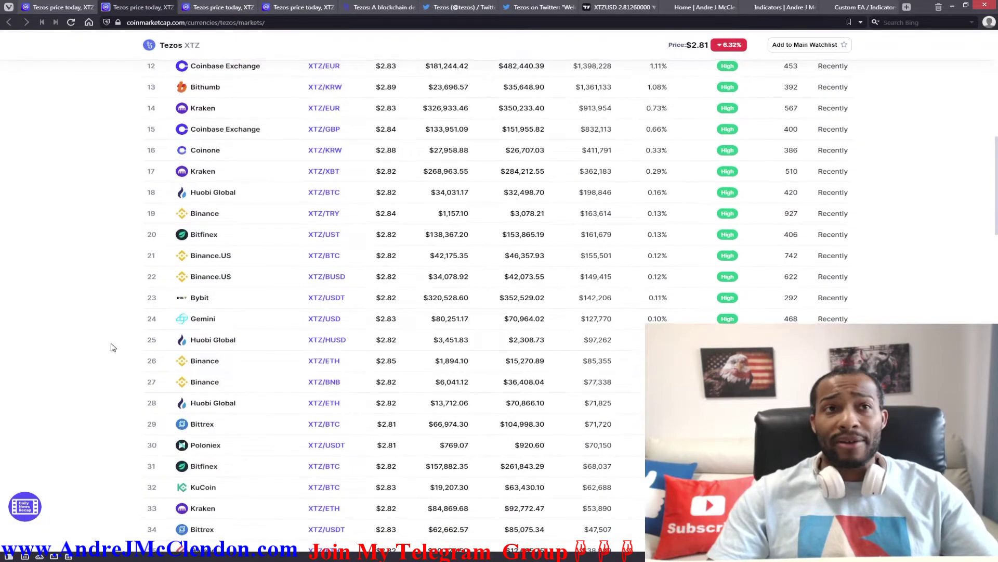
scroll(113, 348, "down", 6)
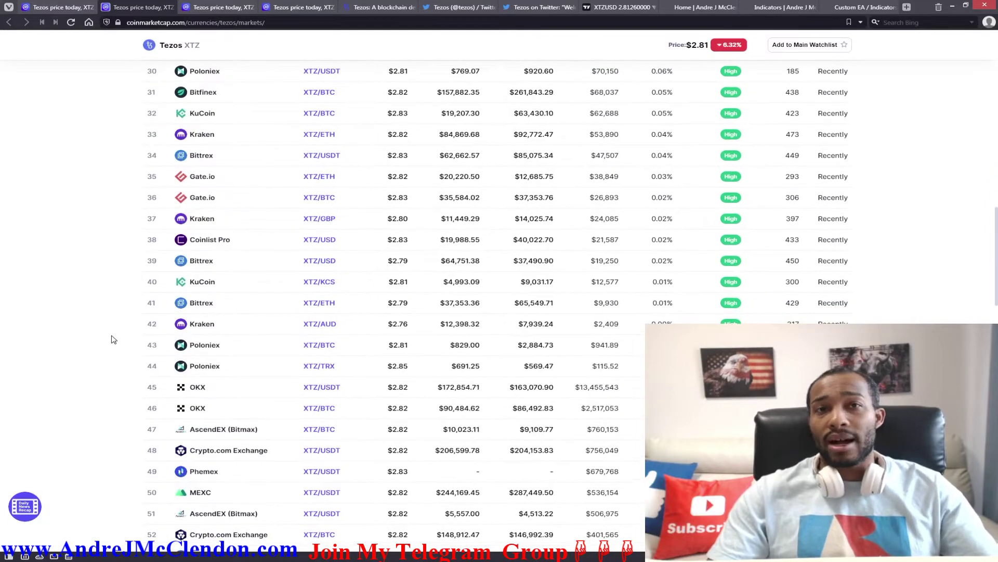
scroll(114, 339, "up", 15)
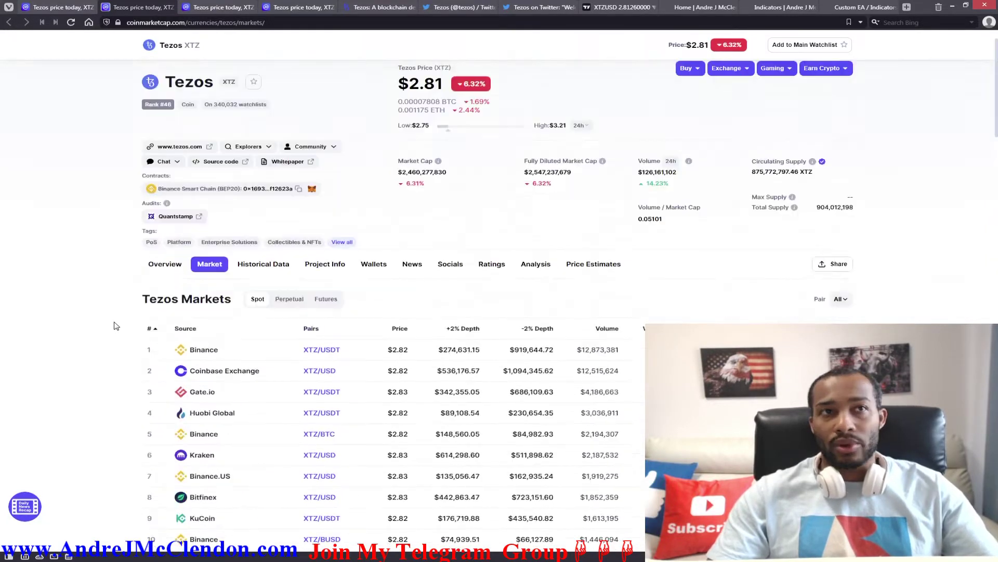
scroll(117, 326, "up", 2)
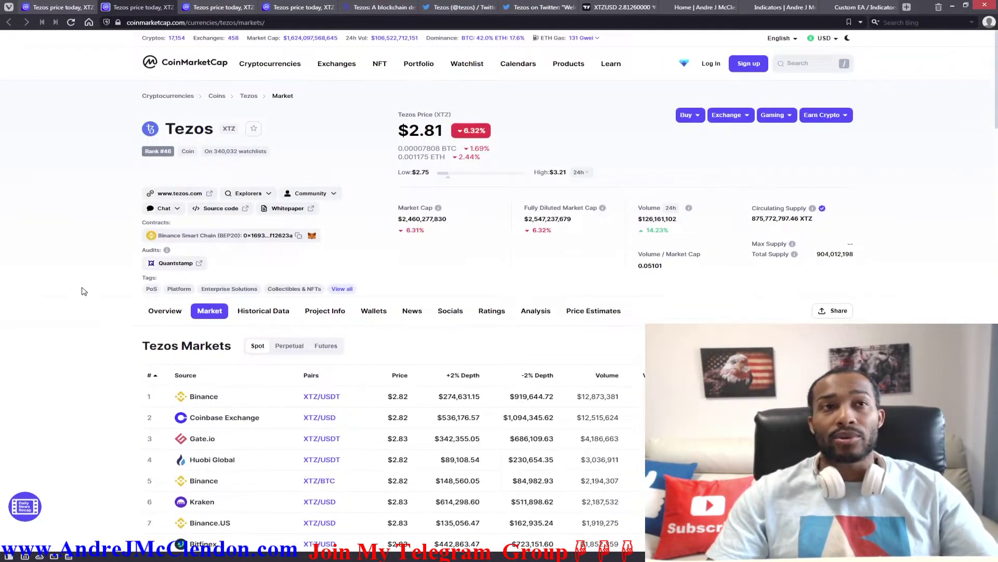
key("ctrl+Tab")
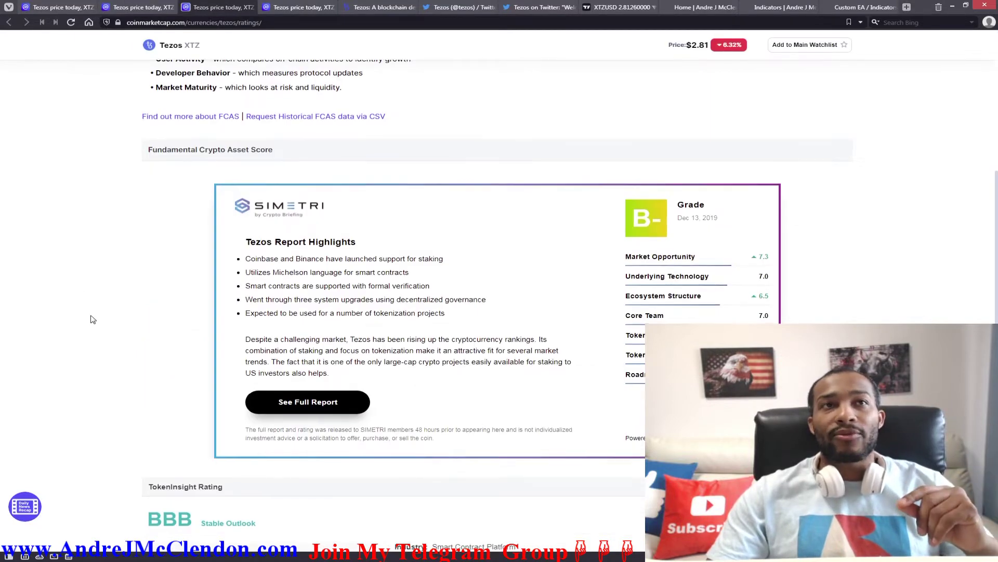
Review the Tezos SIMETRI B- and TokenInsight BBB ratings, then switch to the Tezos news tab
scroll(92, 316, "down", 5)
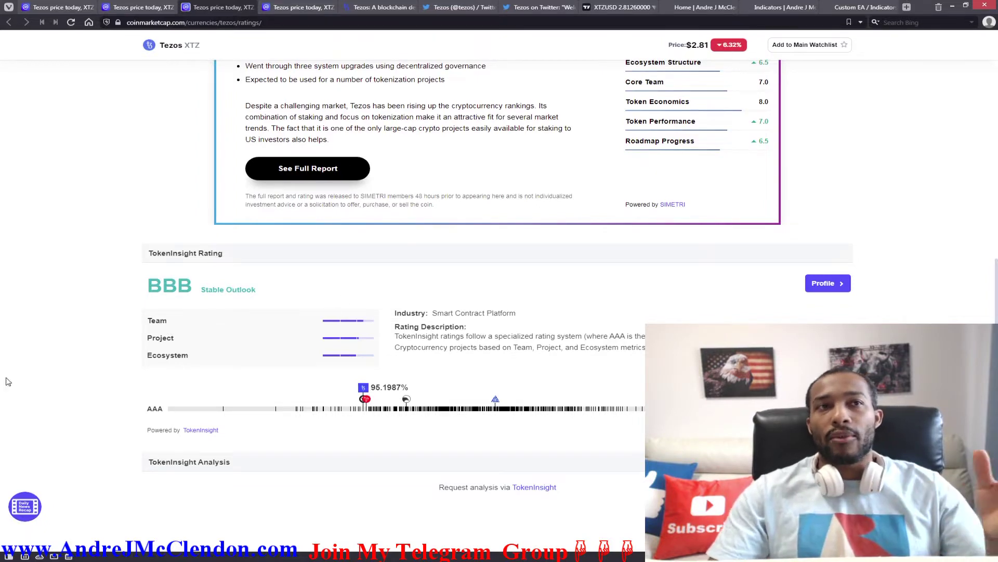
scroll(47, 379, "up", 2)
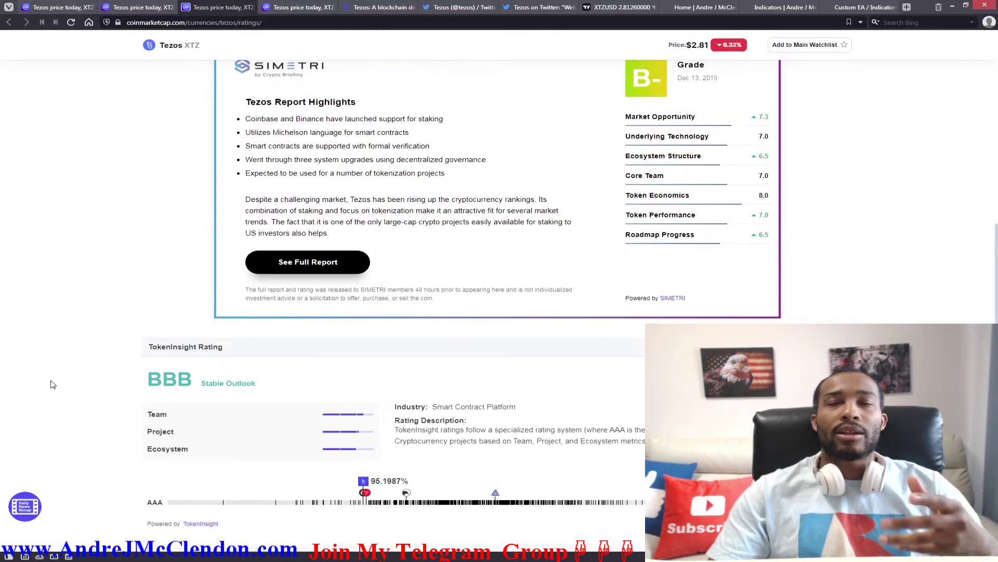
scroll(49, 363, "up", 2)
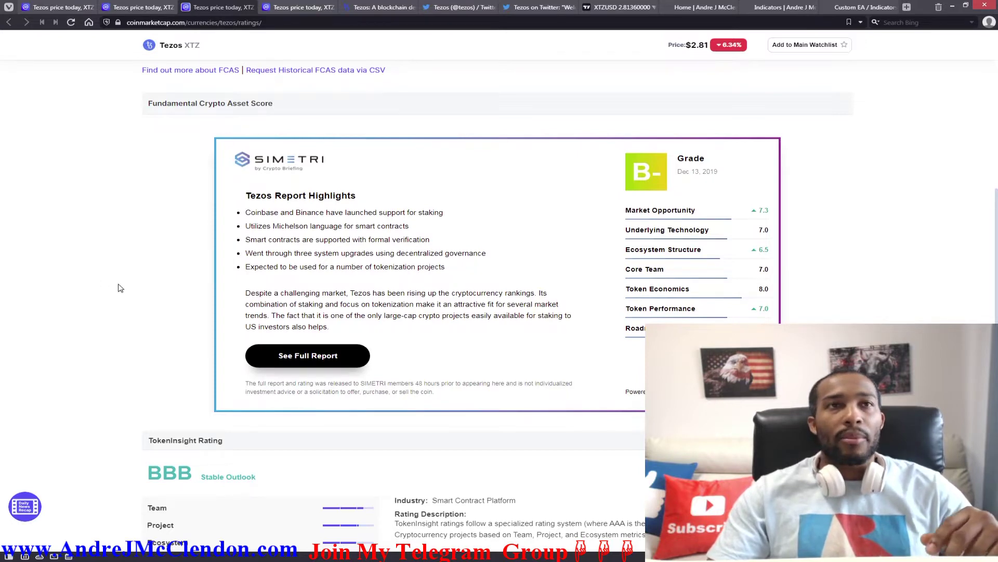
key("ctrl+Tab")
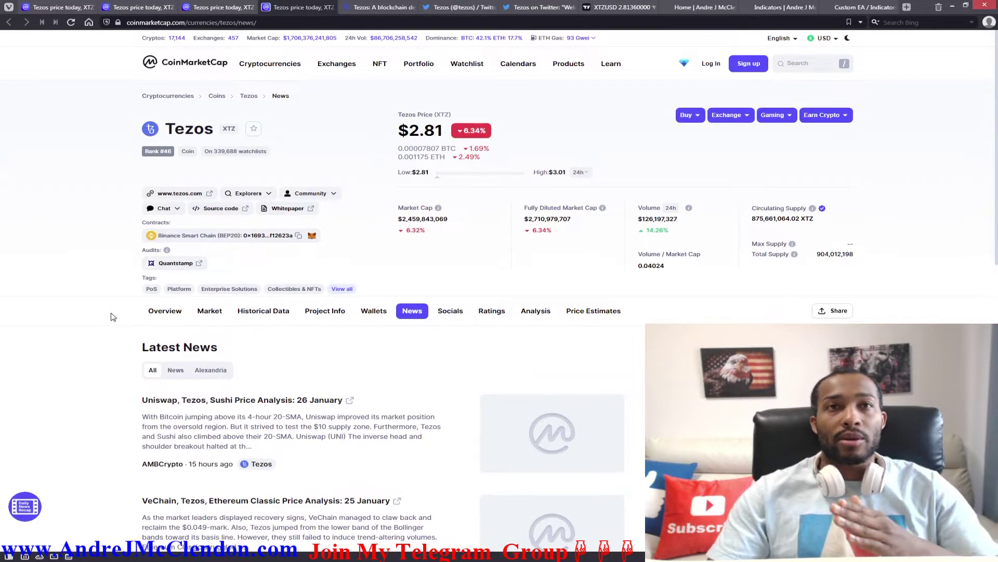
Scroll the Tezos price-analysis news articles, then move on to the tezos.com tab
scroll(111, 318, "down", 3)
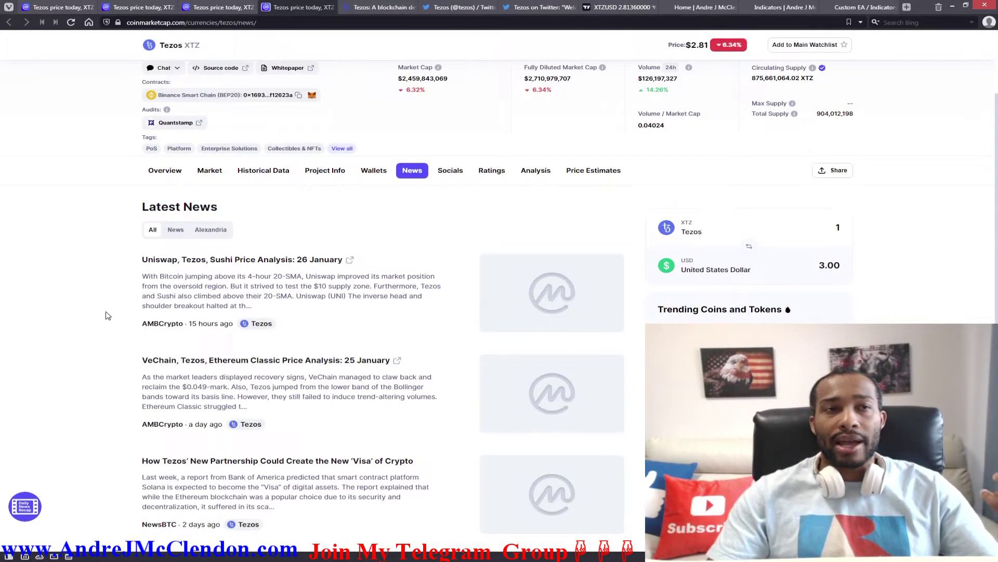
scroll(107, 323, "down", 5)
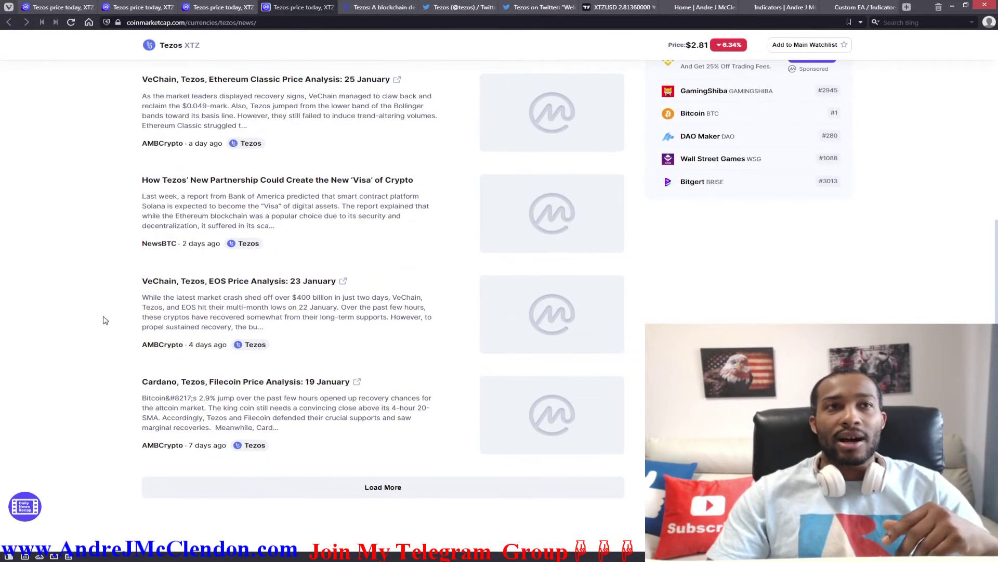
key("ctrl+Tab")
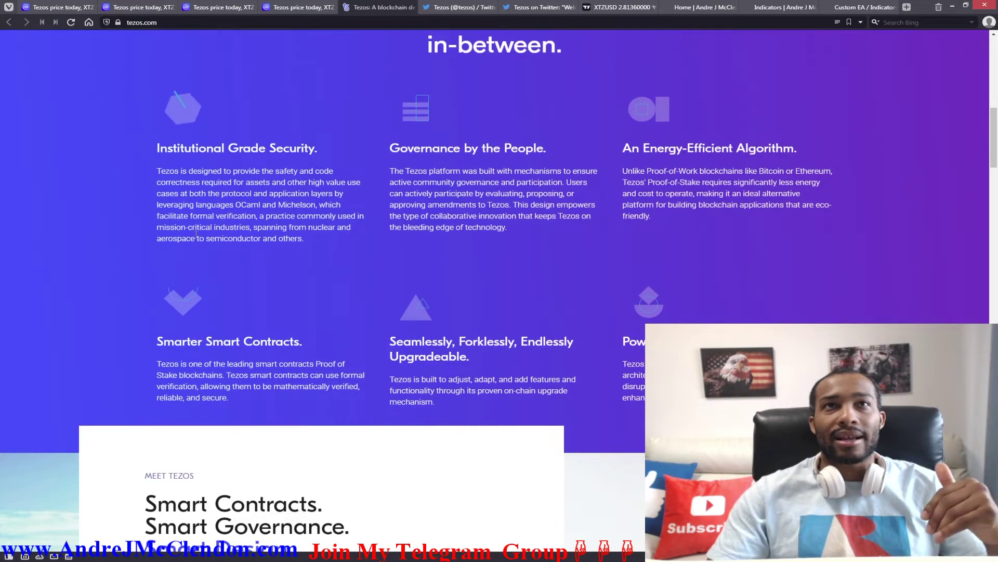
Scroll through the tezos.com upgrade timeline and back up to the 'A blockchain designed to evolve.' headline
scroll(338, 280, "up", 7)
scroll(341, 280, "up", 4)
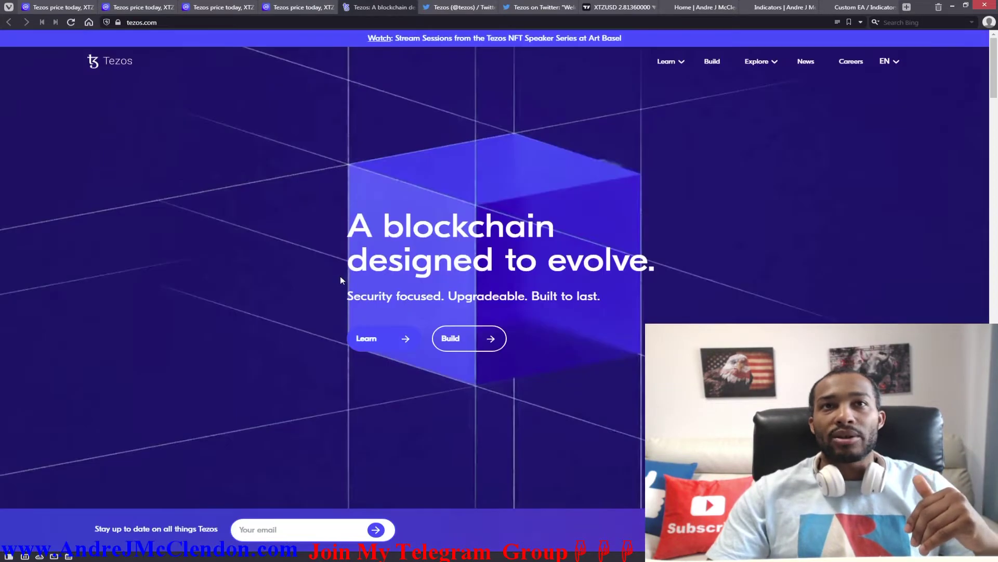
scroll(393, 311, "down", 9)
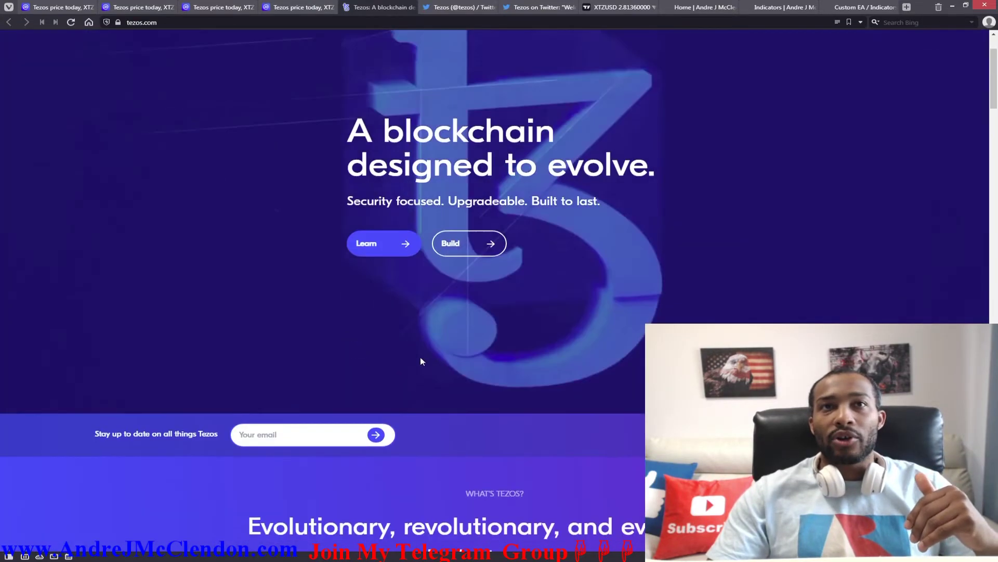
scroll(421, 359, "down", 9)
scroll(428, 360, "down", 4)
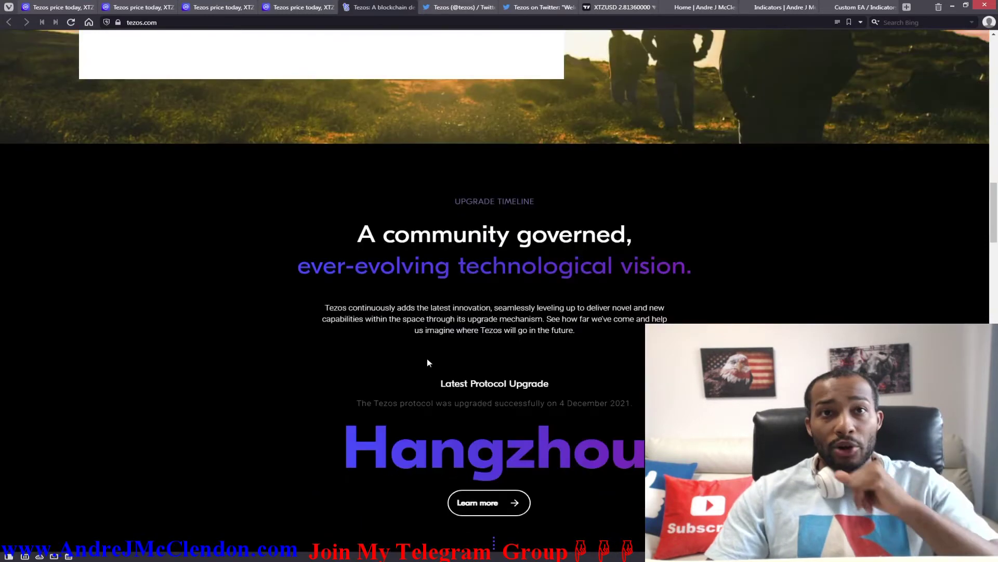
scroll(427, 359, "down", 1)
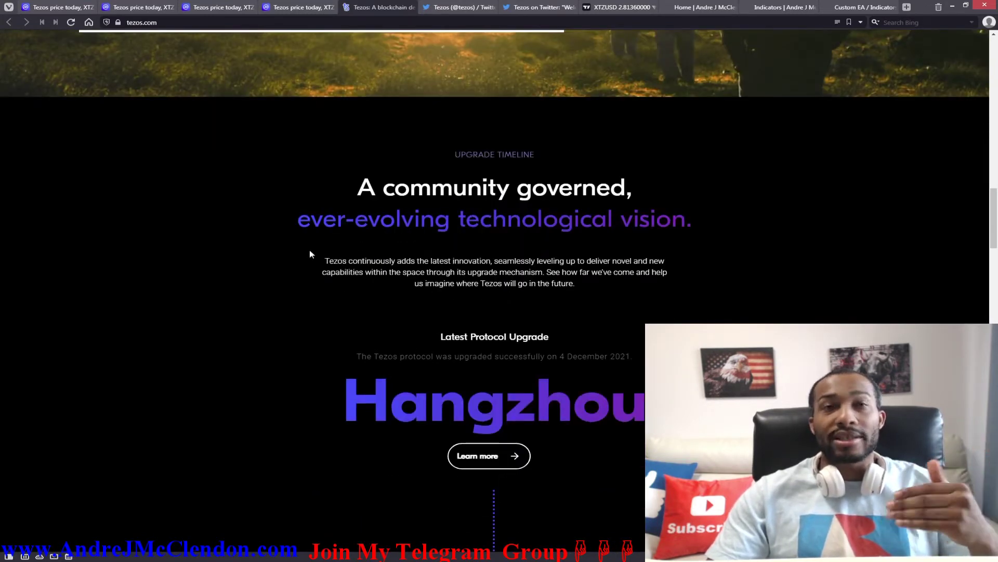
scroll(241, 211, "down", 7)
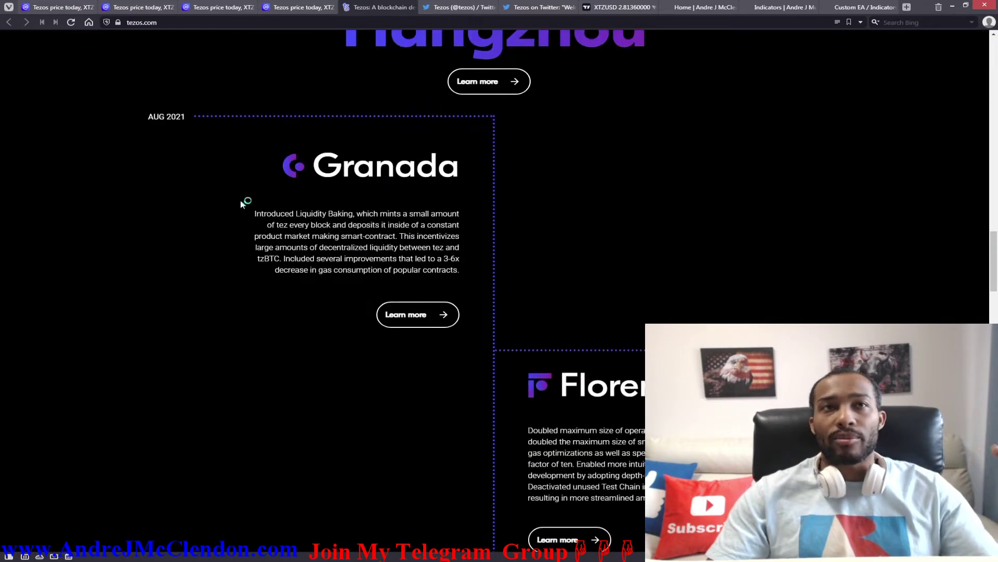
scroll(242, 257, "up", 15)
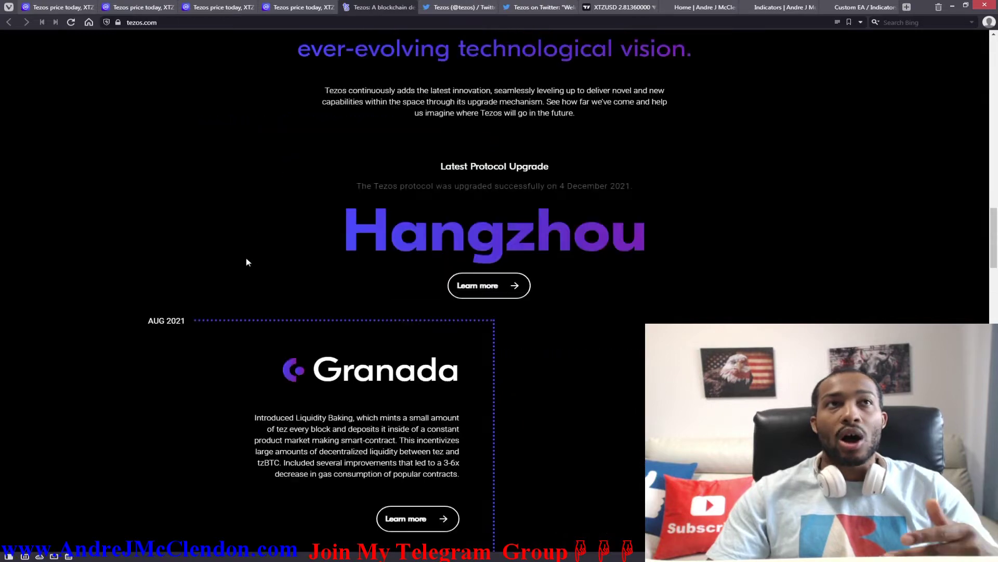
scroll(254, 249, "up", 8)
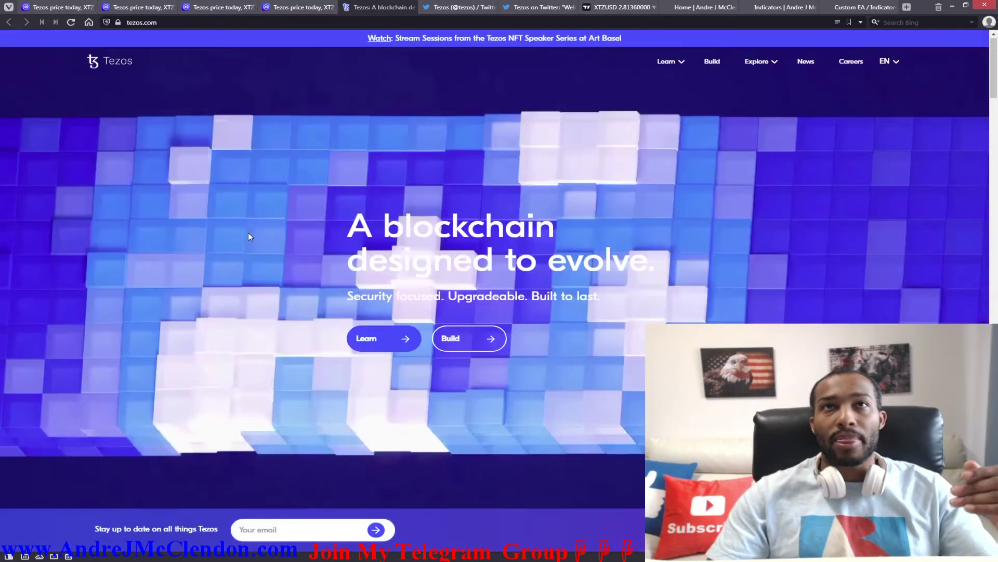
key("ctrl+Tab")
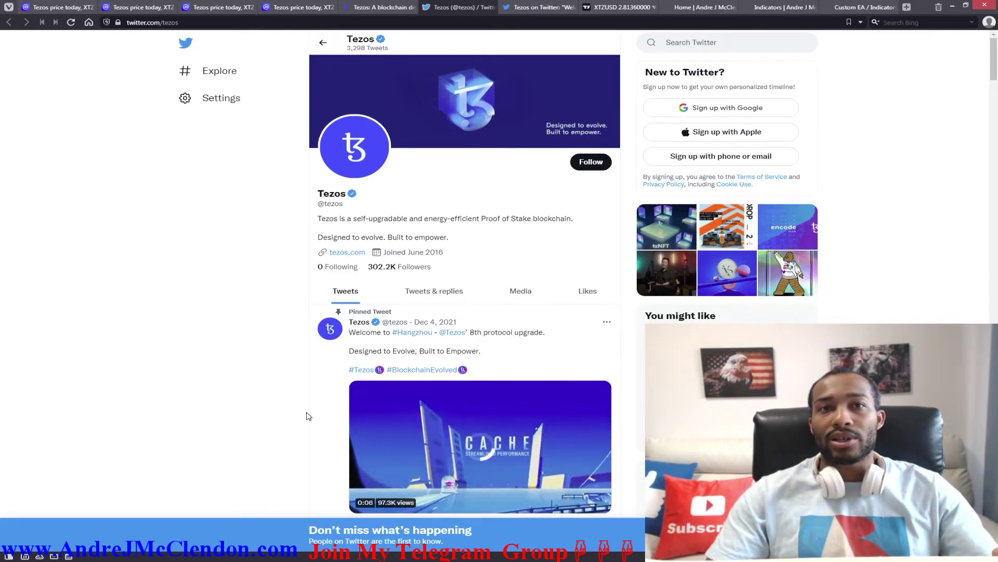
left_click(52, 11)
scroll(138, 212, "up", 5)
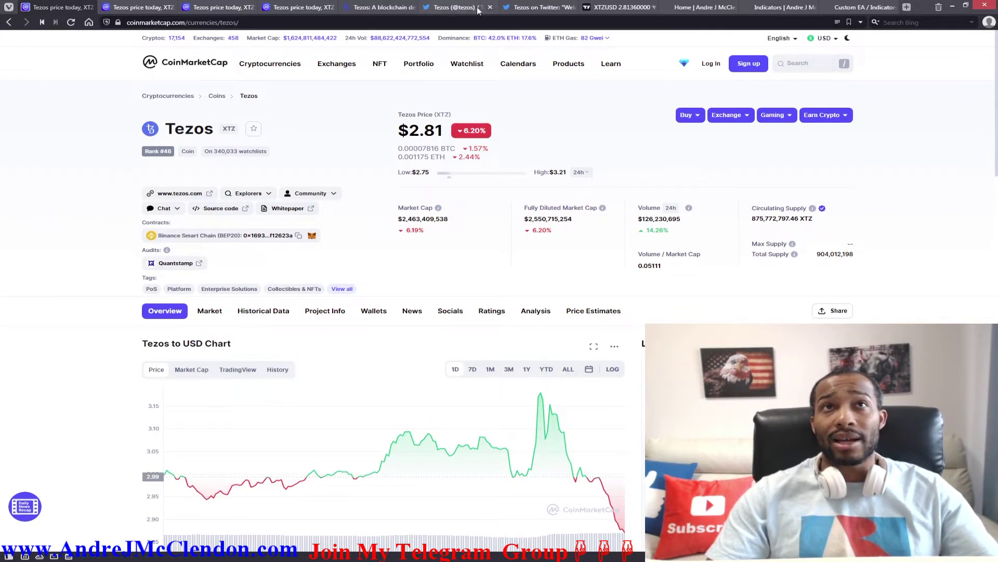
left_click(541, 8)
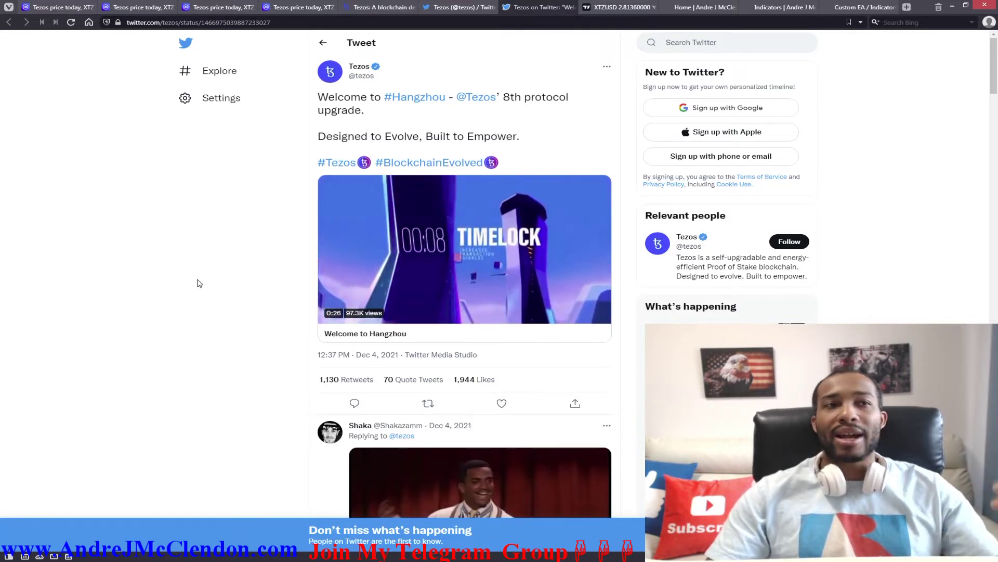
Leave the Hangzhou tweet video for the XTZ/USD daily Bitfinex TradingView chart
key("ctrl+Tab")
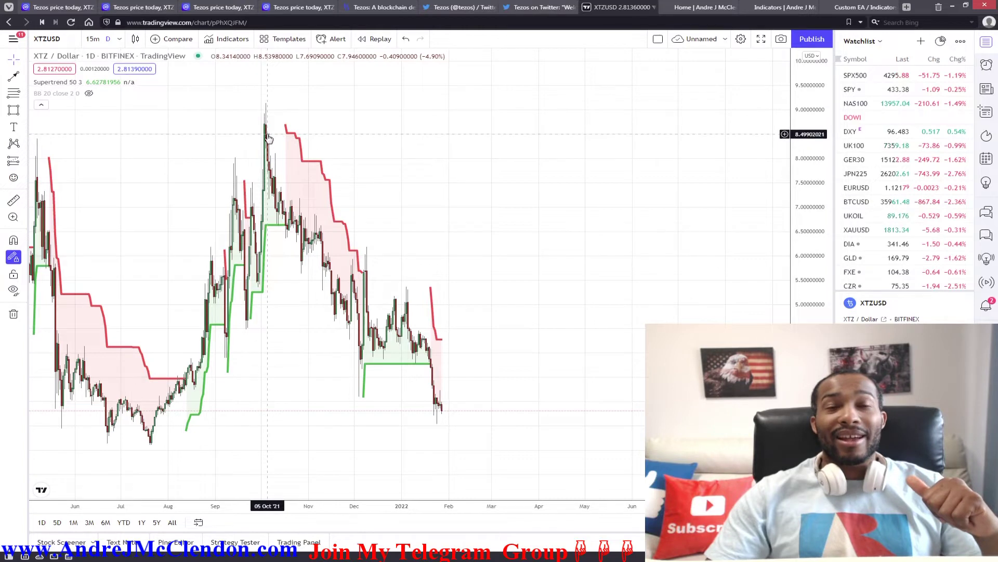
Zoom out, compress the price axis, and draw a purple rectangle from the July 2021 low rightward
scroll(479, 408, "down", 3)
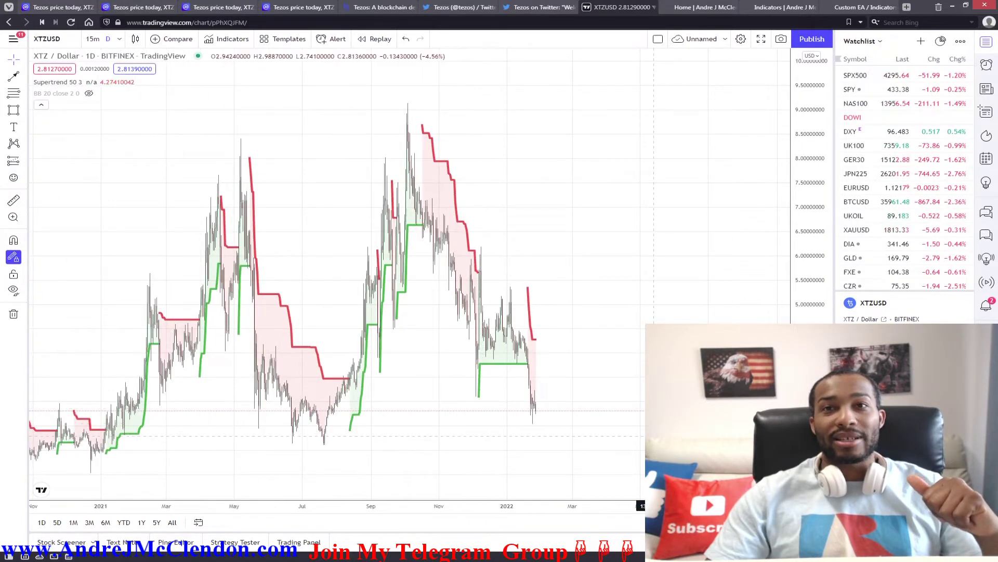
left_click_drag(805, 234, 805, 276)
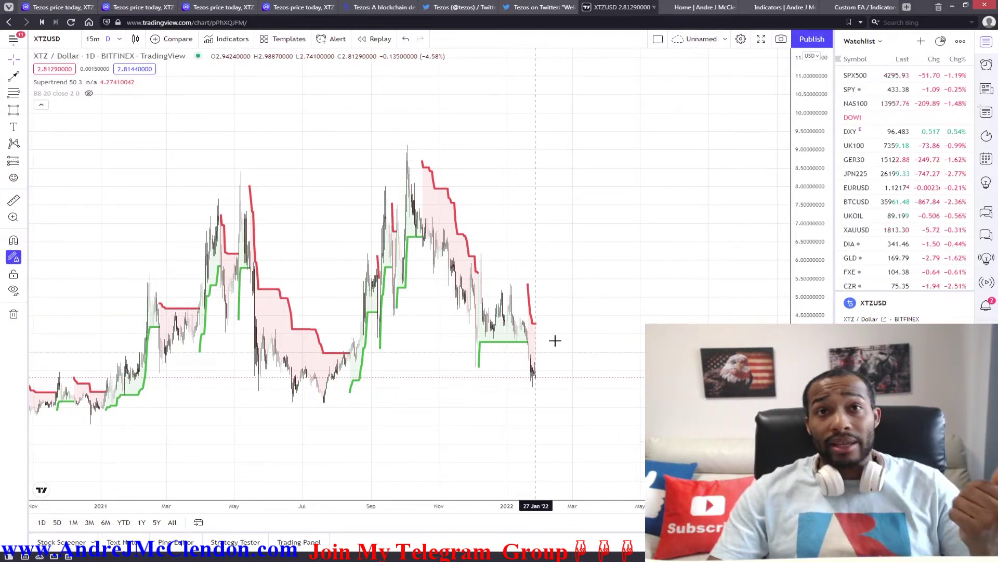
scroll(546, 364, "up", 5)
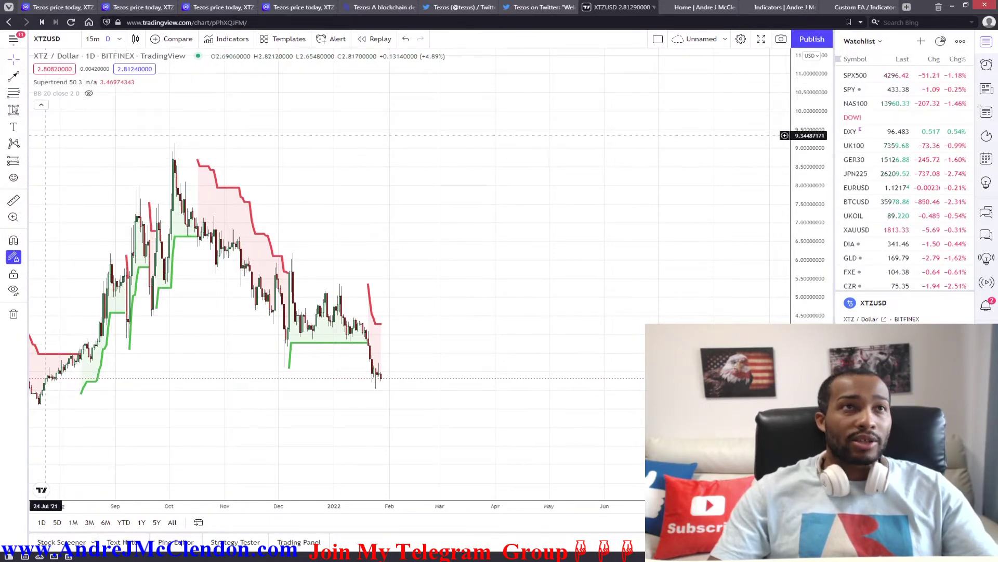
mouse_move(32, 401)
left_mouse_down()
mouse_move(486, 404)
mouse_move(475, 419)
mouse_move(468, 406)
left_mouse_up()
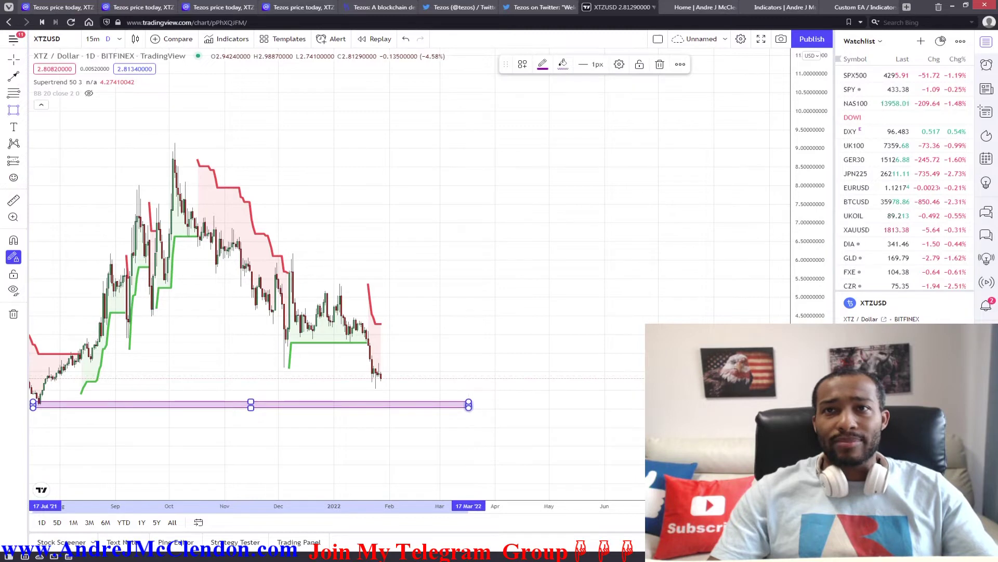
Stretch the price axis, remove the stray rectangles, and pan down to show the purple zone
left_click_drag(812, 312, 809, 241)
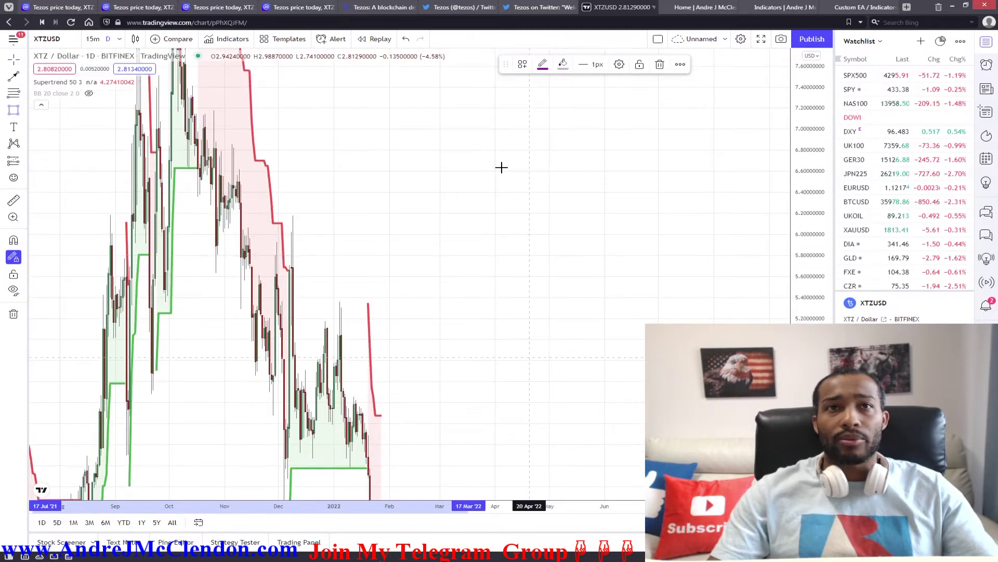
left_click_drag(502, 167, 437, 287)
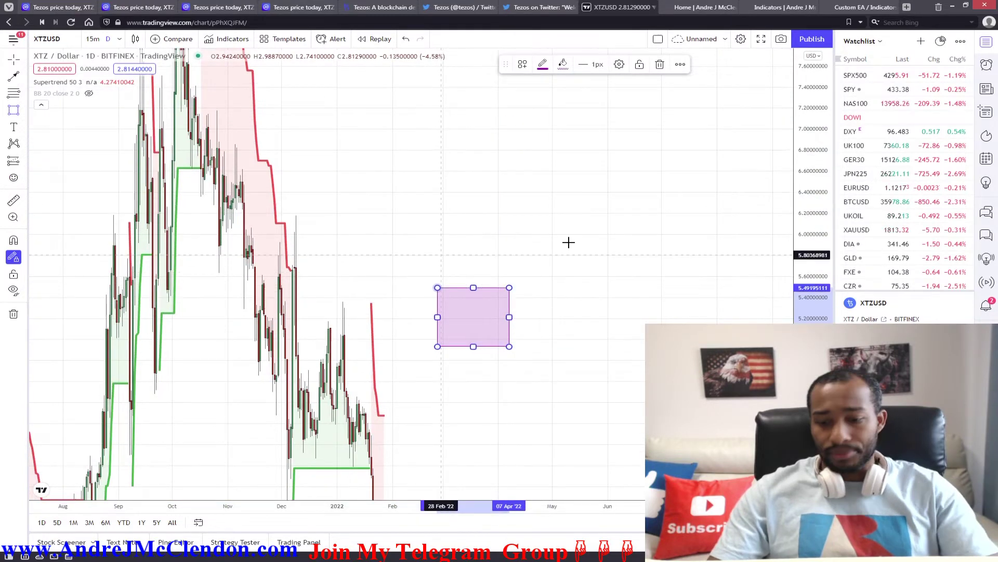
key("Delete")
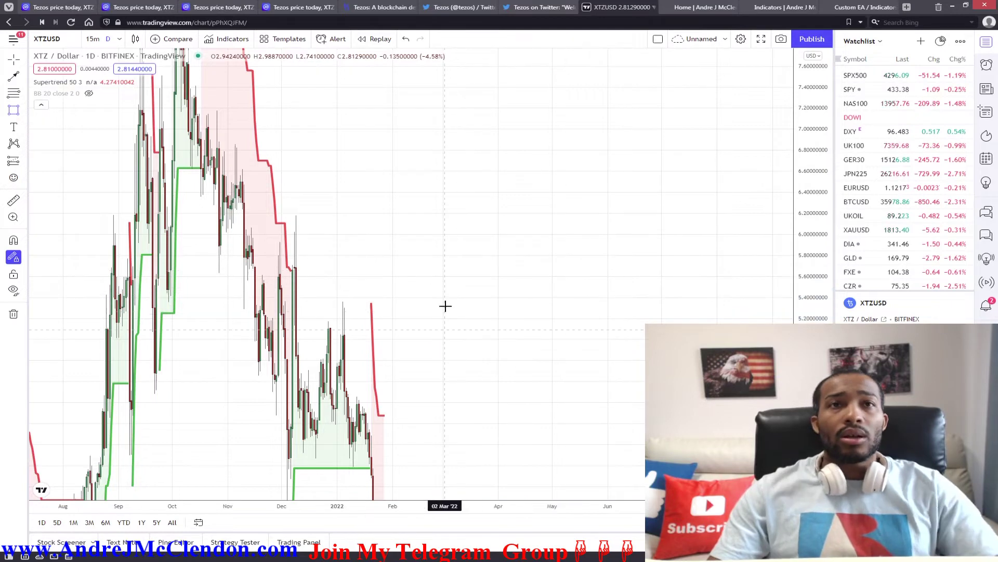
left_click_drag(445, 306, 488, 191)
key("Escape")
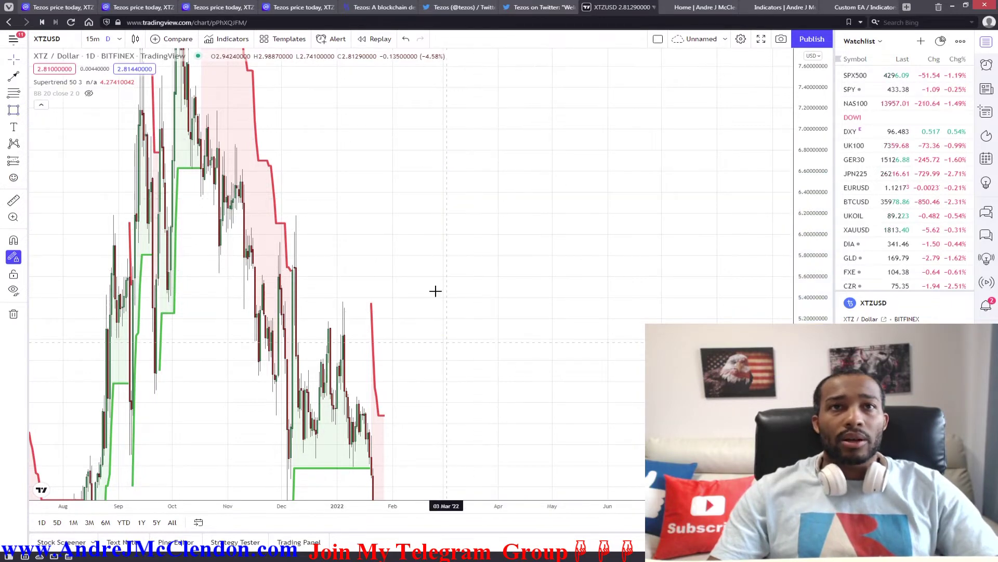
left_click_drag(435, 291, 460, 98)
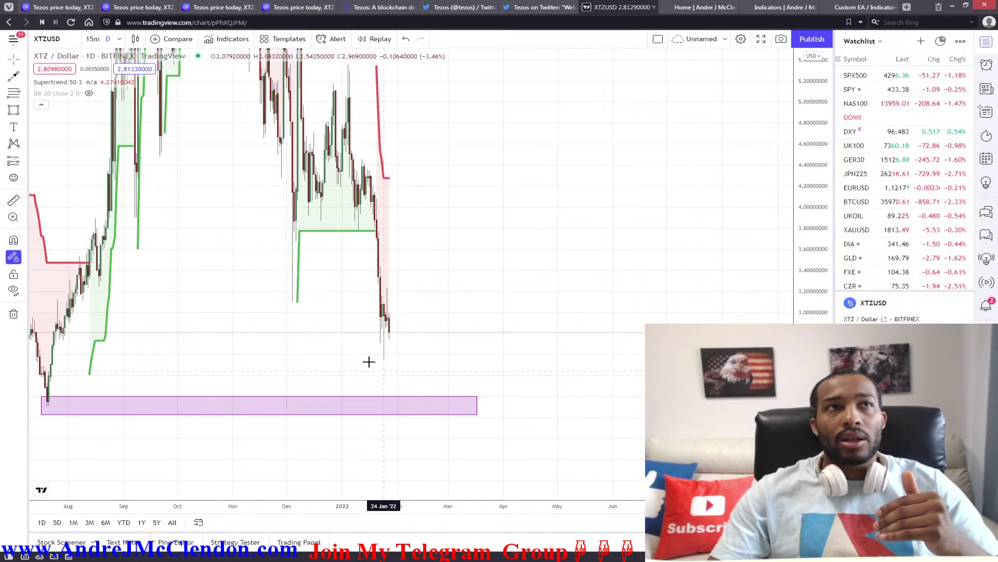
key("alt+t")
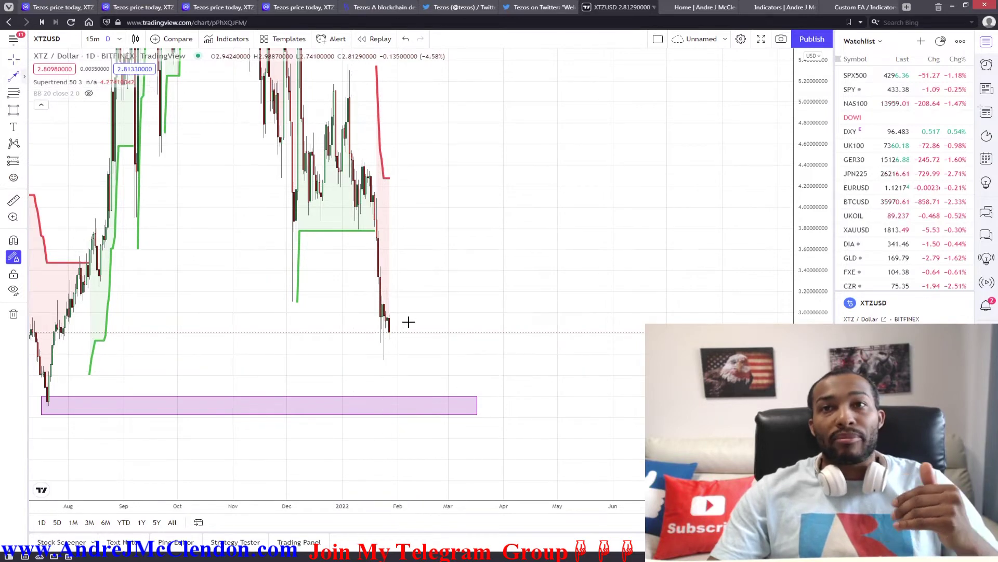
left_click(400, 328)
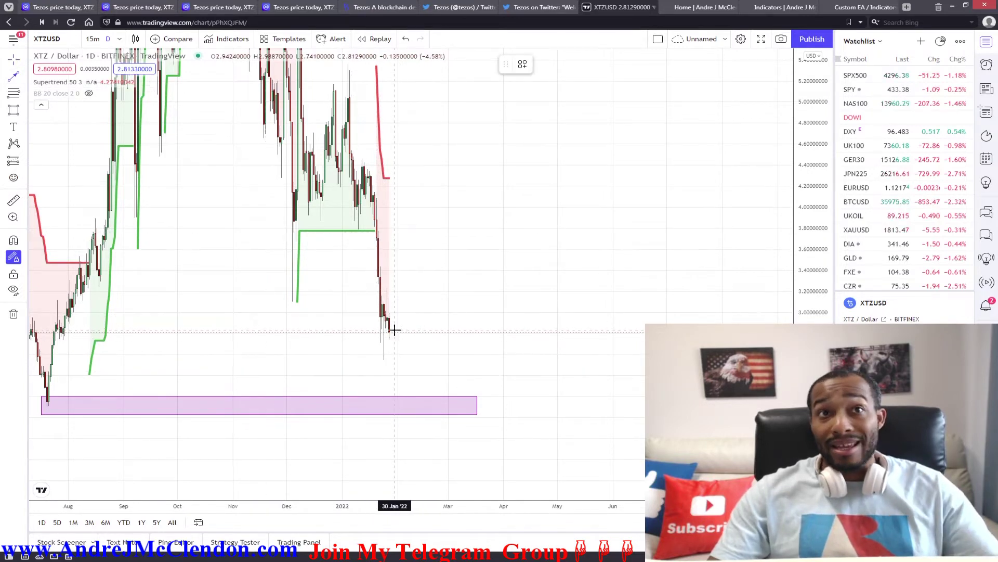
Draw blue arrows from the latest candle down to the purple zone and then below it
left_click_drag(394, 329, 400, 404)
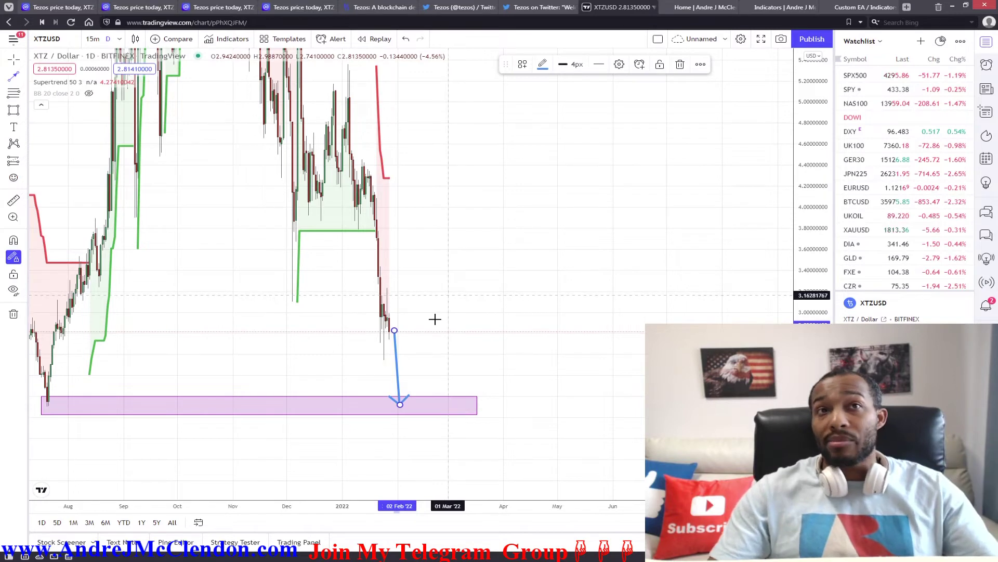
left_click(414, 406)
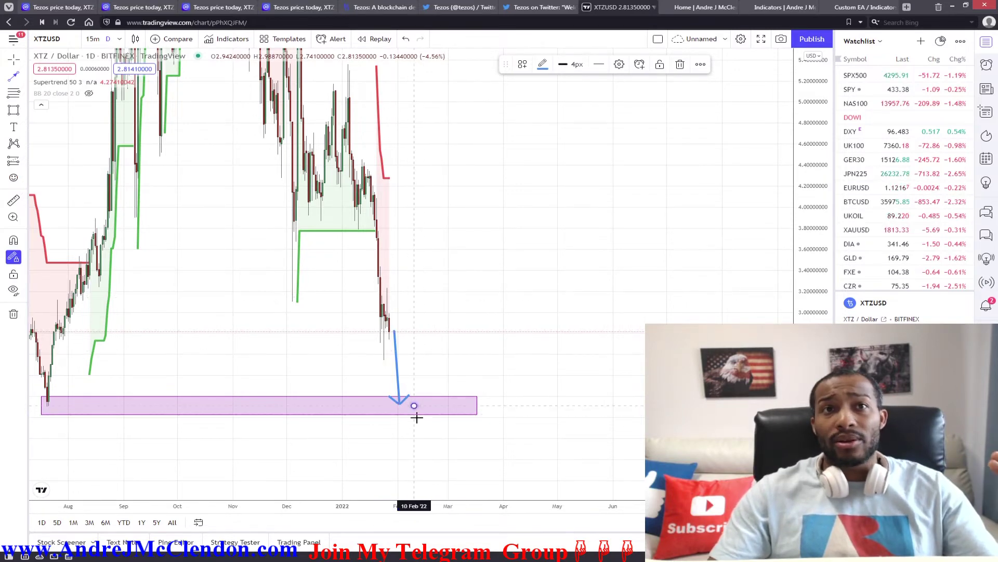
left_click(420, 453)
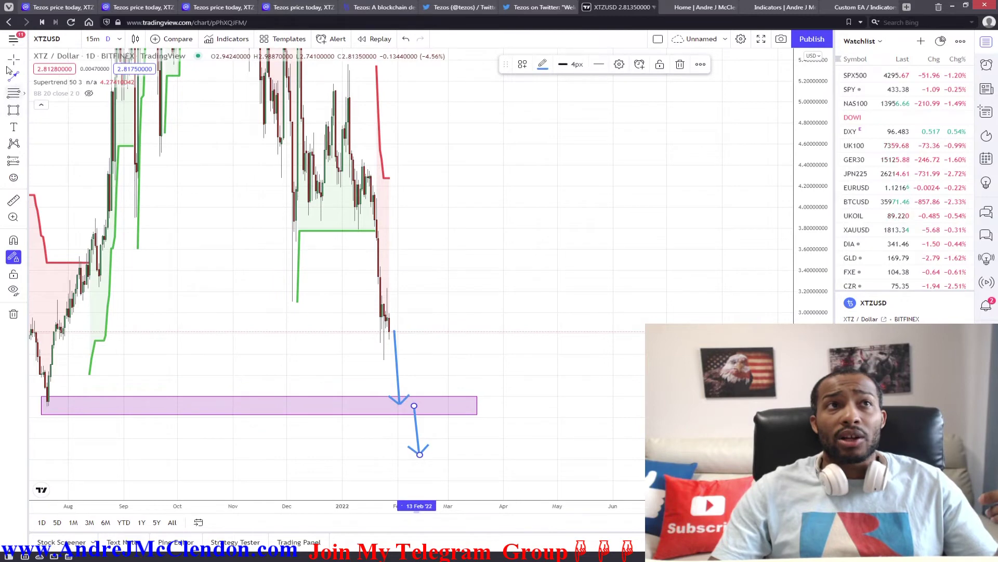
Draw a zigzag of blue arrows bouncing off the ~$2 zone toward about 3.0, then pan the chart
left_click(419, 401)
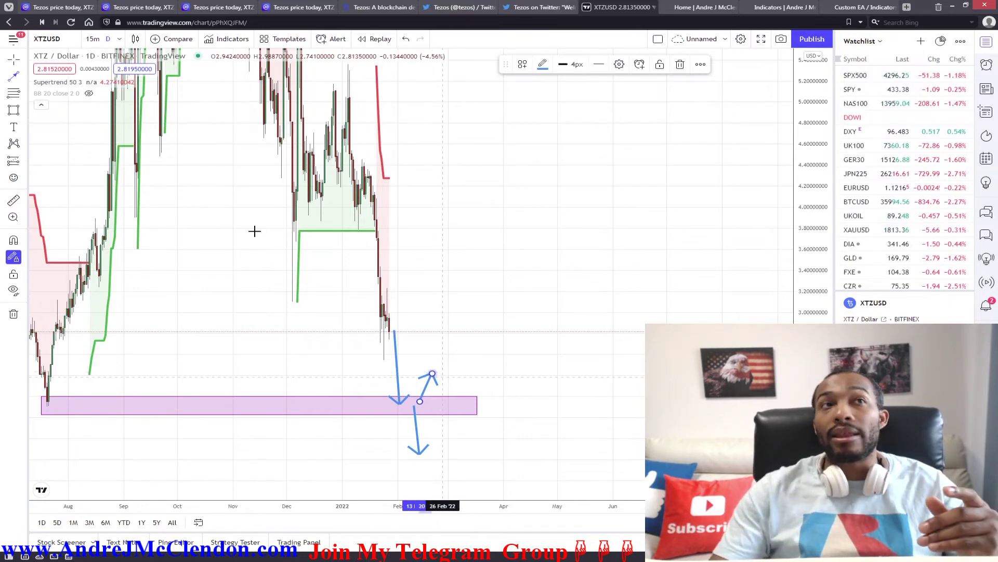
left_click(23, 78)
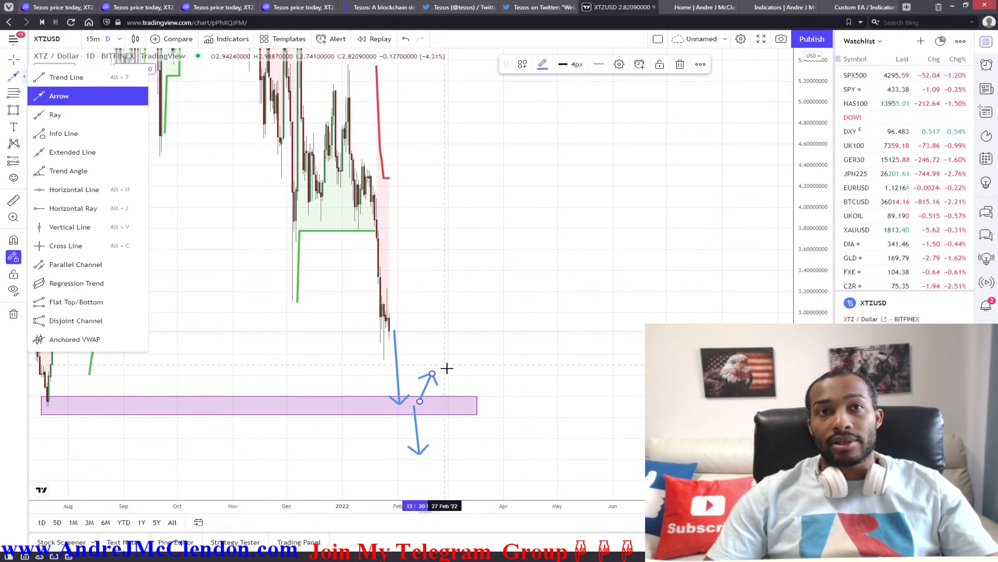
mouse_move(445, 365)
left_mouse_down()
mouse_move(459, 385)
mouse_move(483, 346)
mouse_move(514, 378)
left_mouse_up()
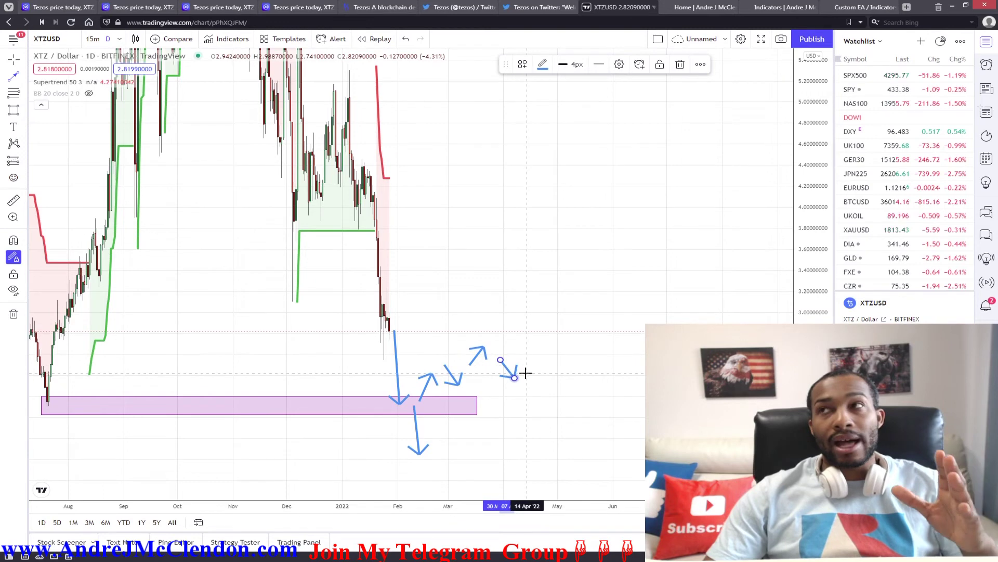
left_click_drag(526, 372, 551, 301)
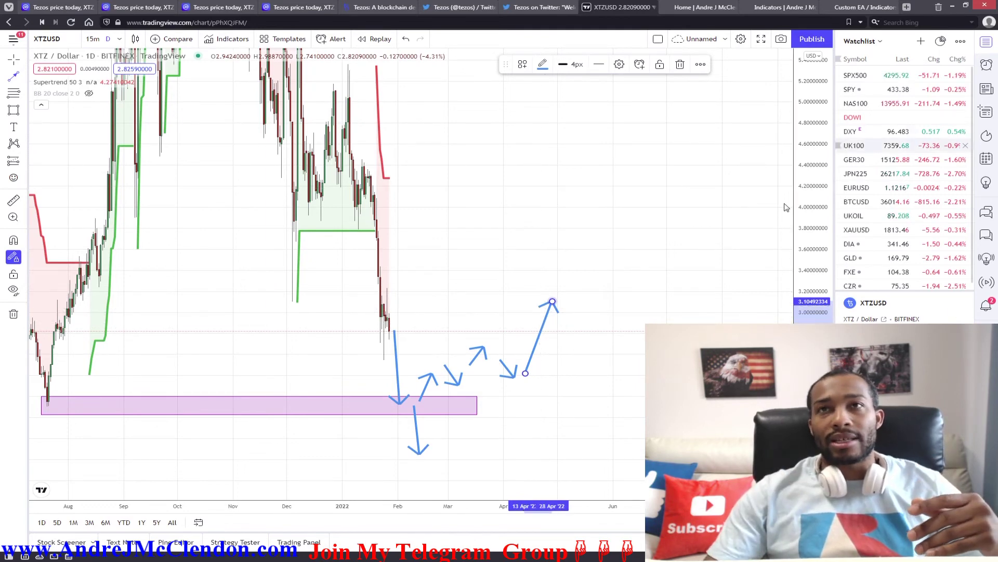
left_click(635, 165)
left_click_drag(689, 188, 680, 89)
left_click(381, 277)
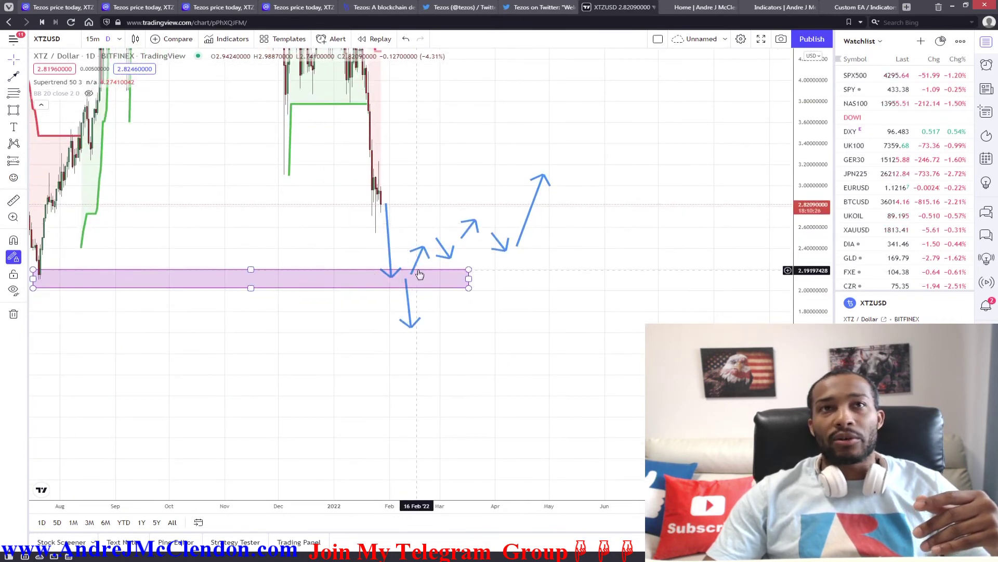
Deselect the purple support zone and bring up the presenter's website home page
left_click(439, 214)
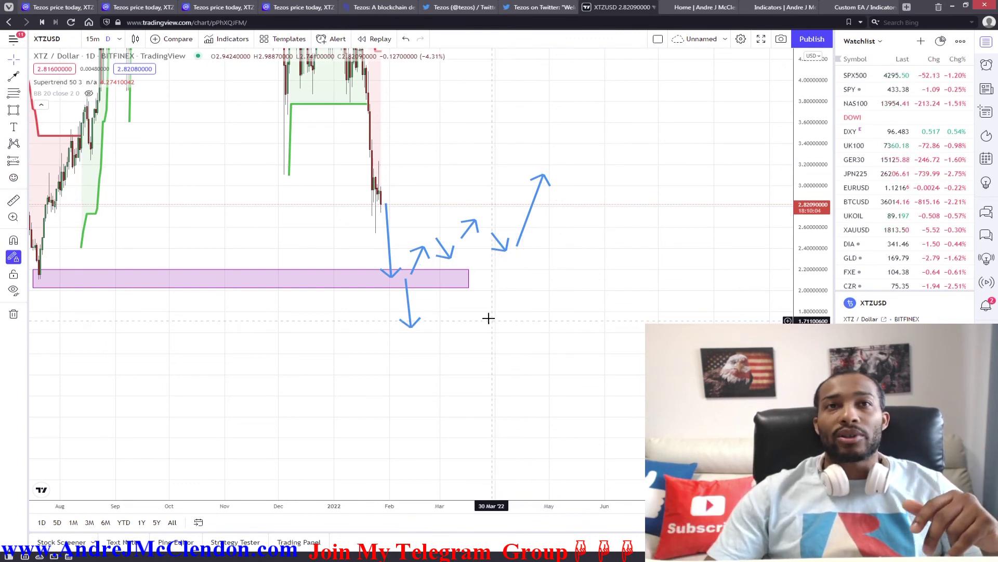
key("ctrl+Tab")
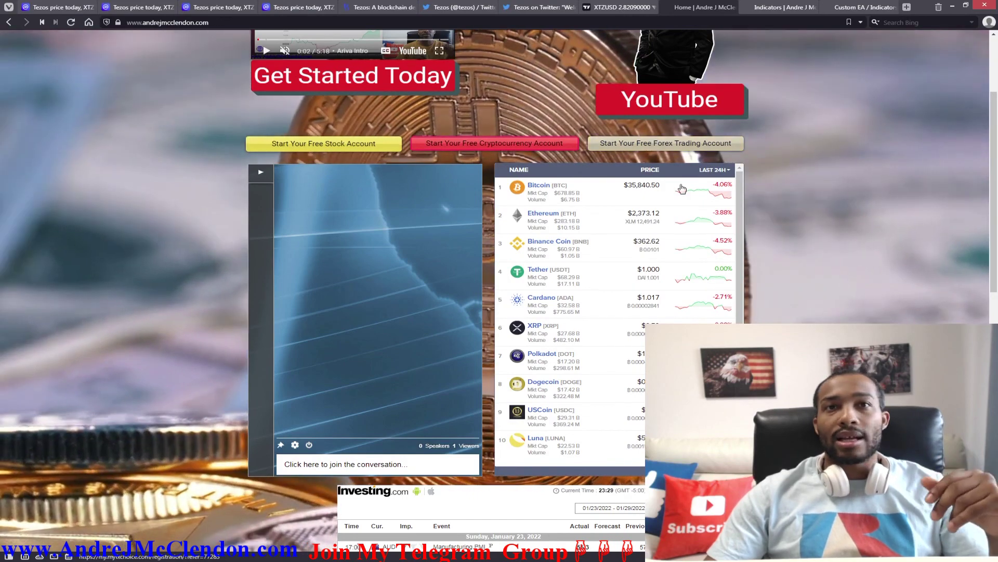
Browse both pages of Free Indicators, then go to the Custom Indicator / EA / Trading Robot request form
scroll(681, 188, "down", 4)
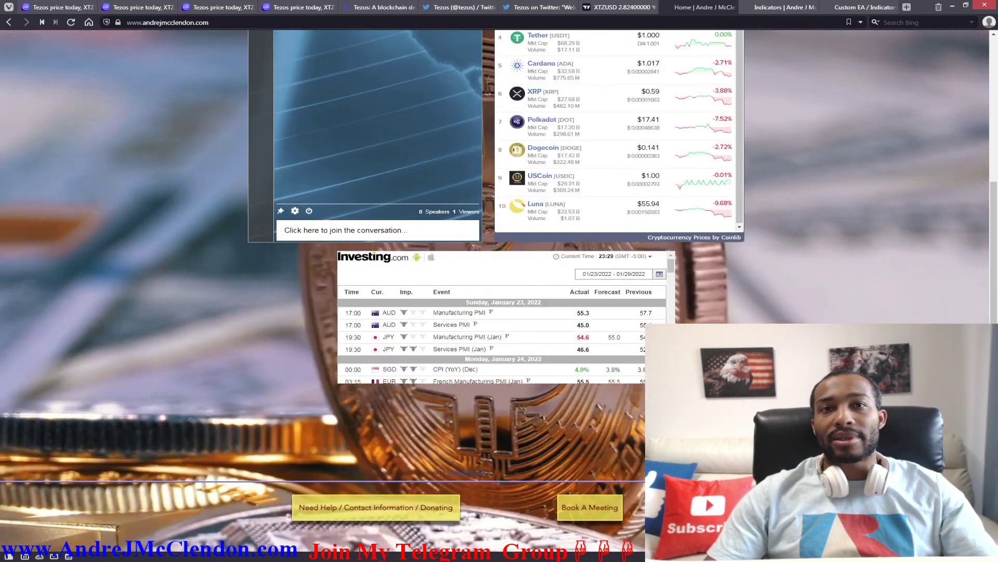
scroll(759, 298, "up", 6)
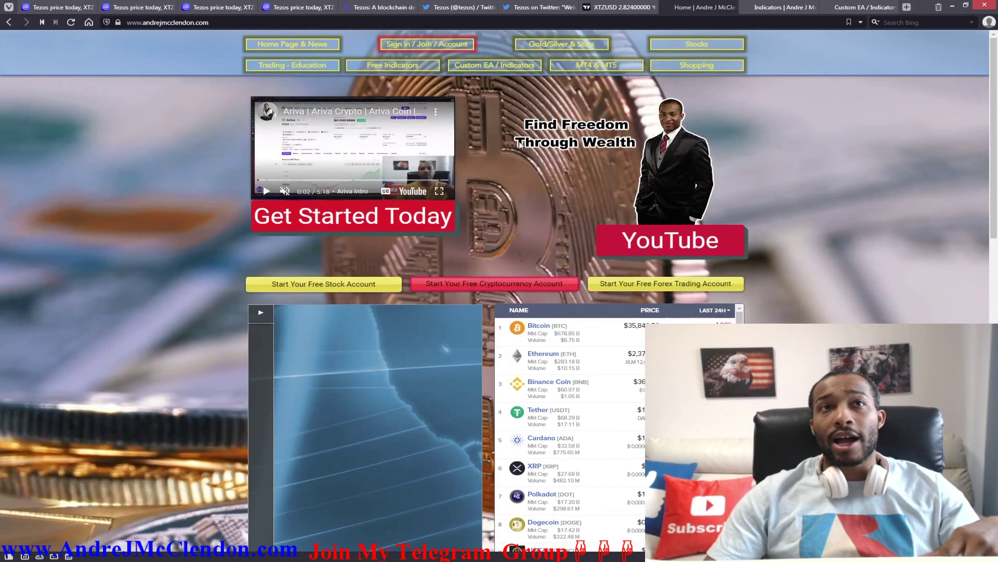
left_click(420, 73)
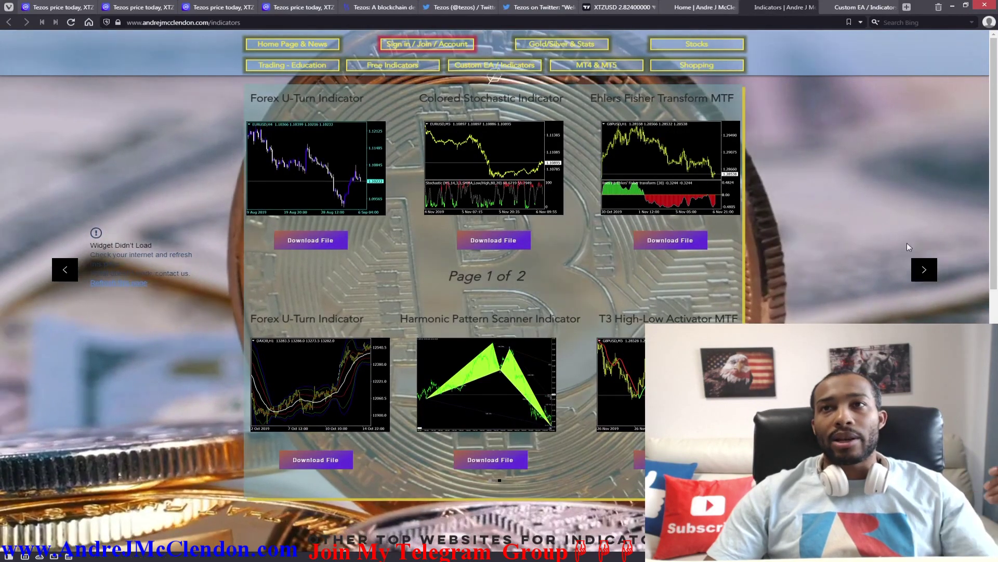
left_click(924, 269)
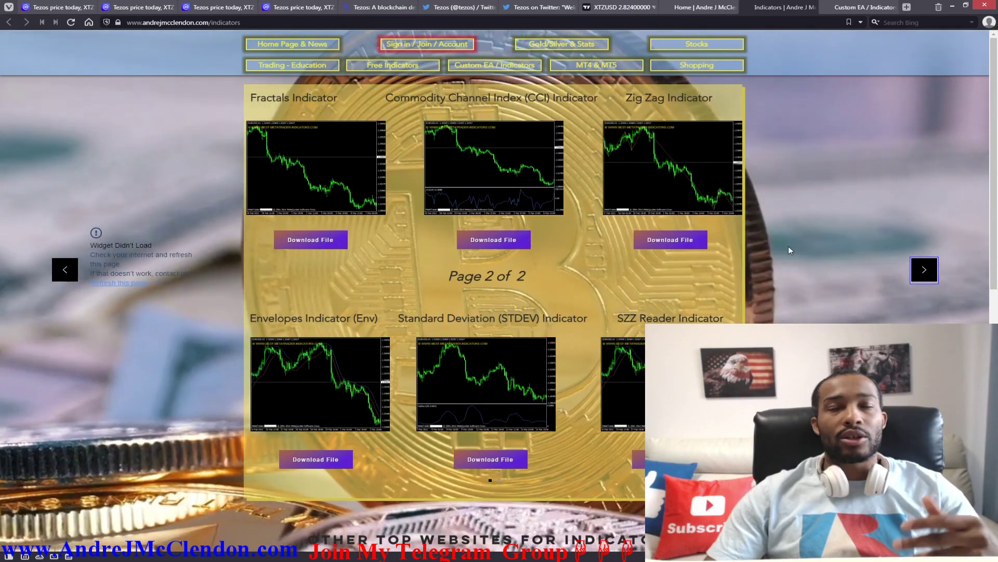
key("ctrl+Tab")
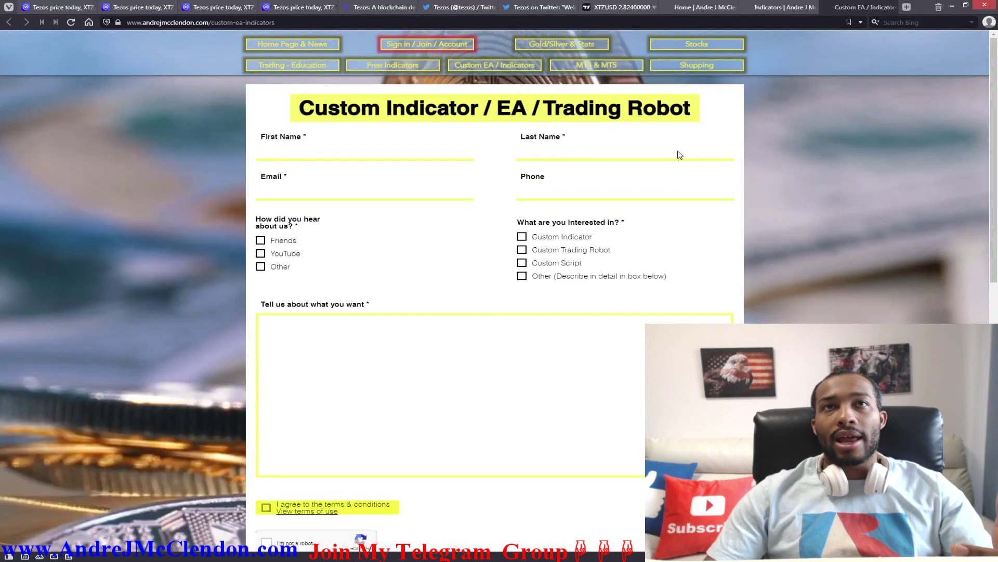